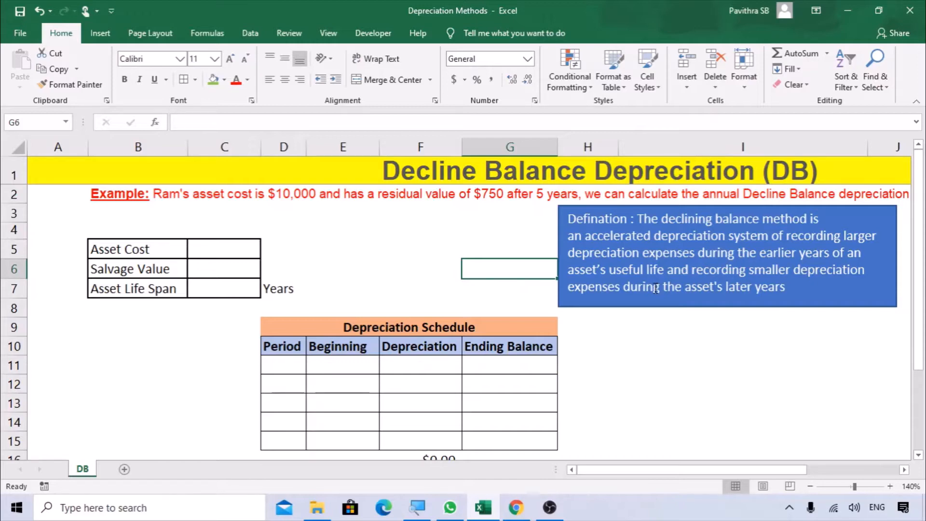
pyautogui.click(739, 345)
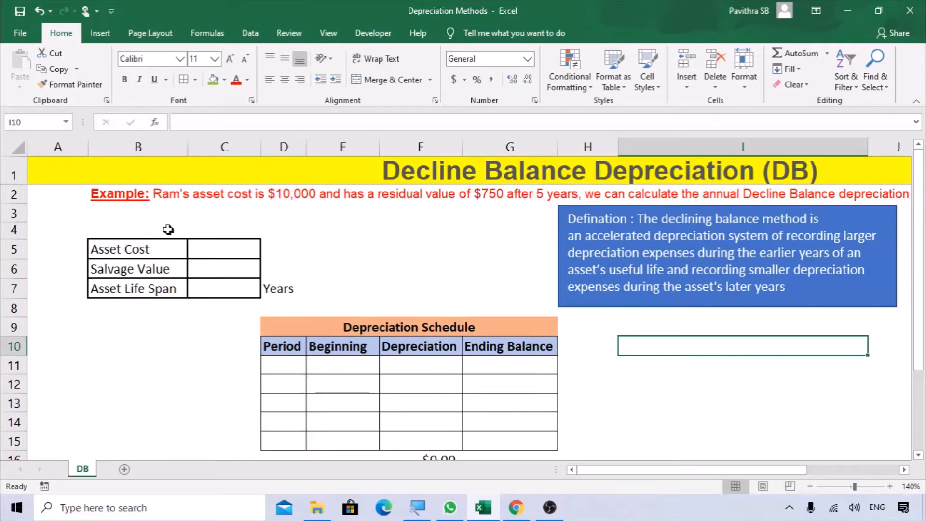
pyautogui.click(139, 198)
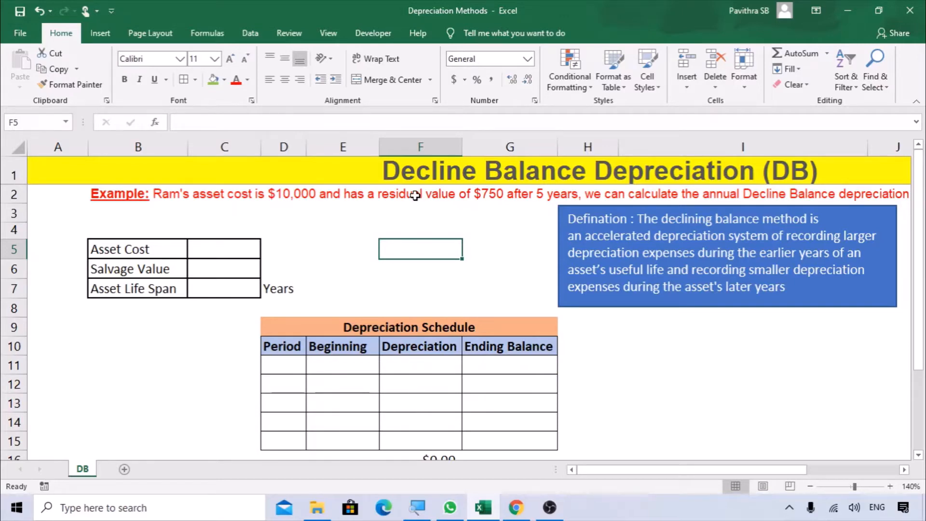
pyautogui.moveTo(130, 249); pyautogui.dragTo(131, 289)
pyautogui.click(130, 229)
pyautogui.moveTo(100, 250); pyautogui.dragTo(103, 294)
pyautogui.click(125, 266)
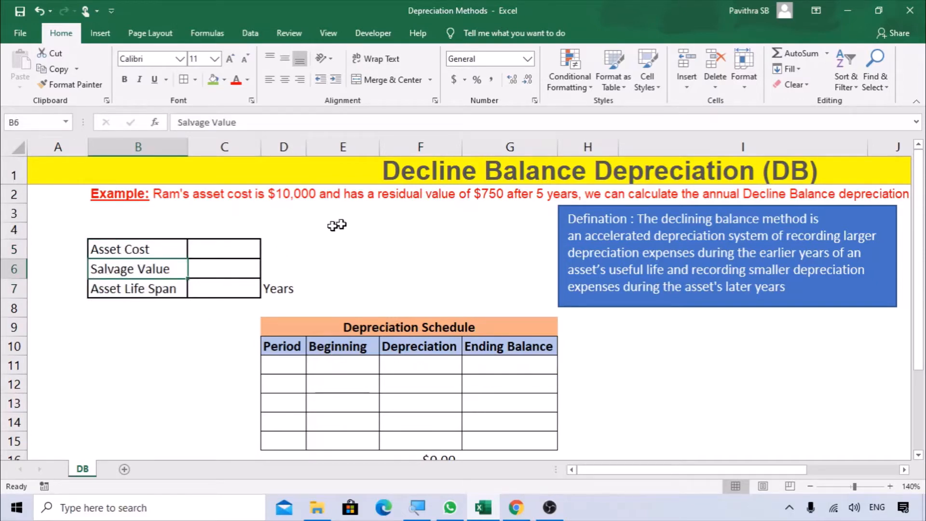
# Enter 10000 as the asset cost, 750 as the salvage value and 5 as the asset life span.
pyautogui.click(233, 250)
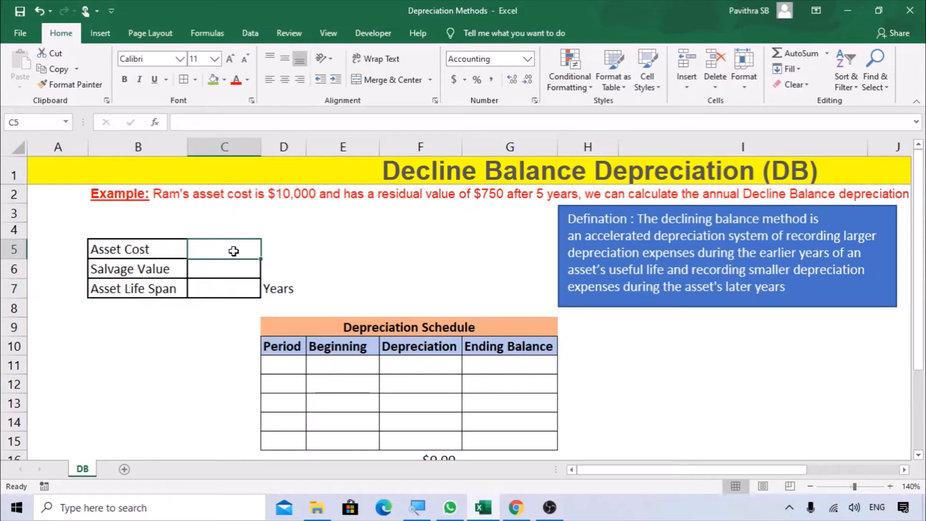
pyautogui.write('10000')
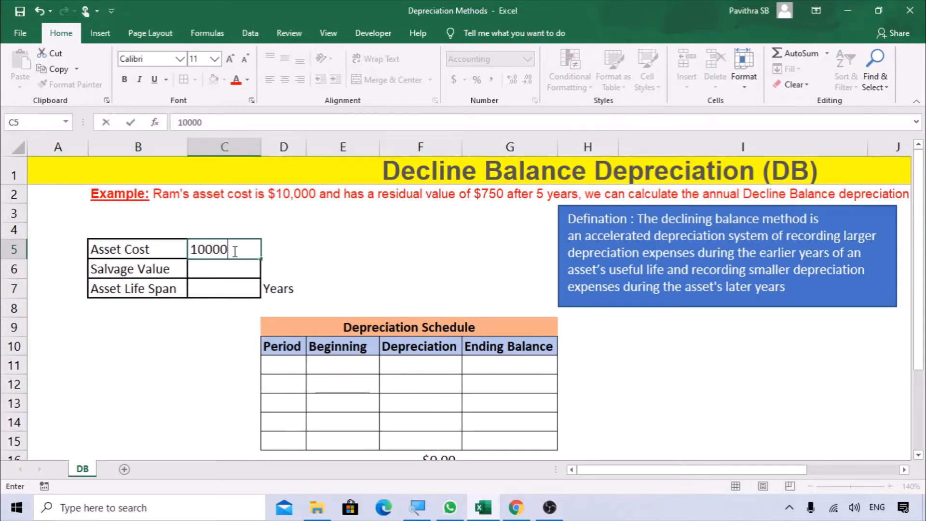
pyautogui.press('Return')
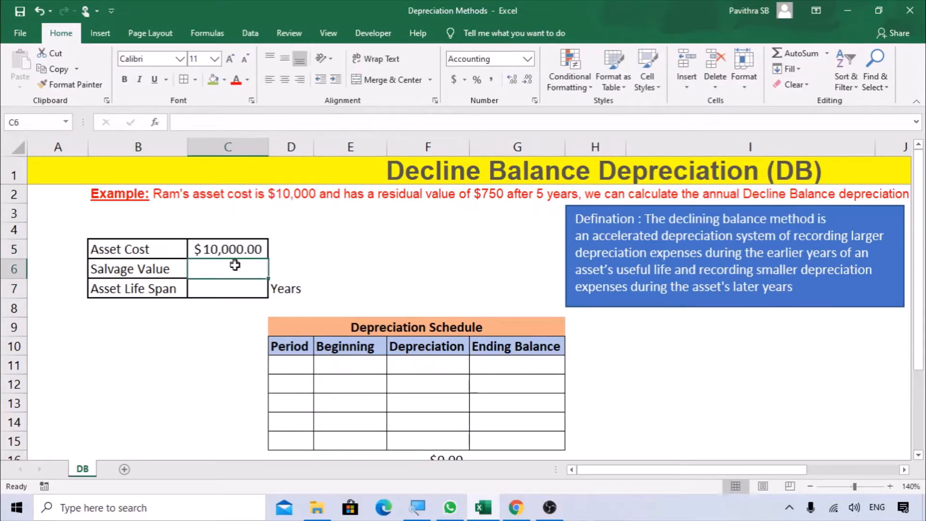
pyautogui.write('750')
pyautogui.press('Return')
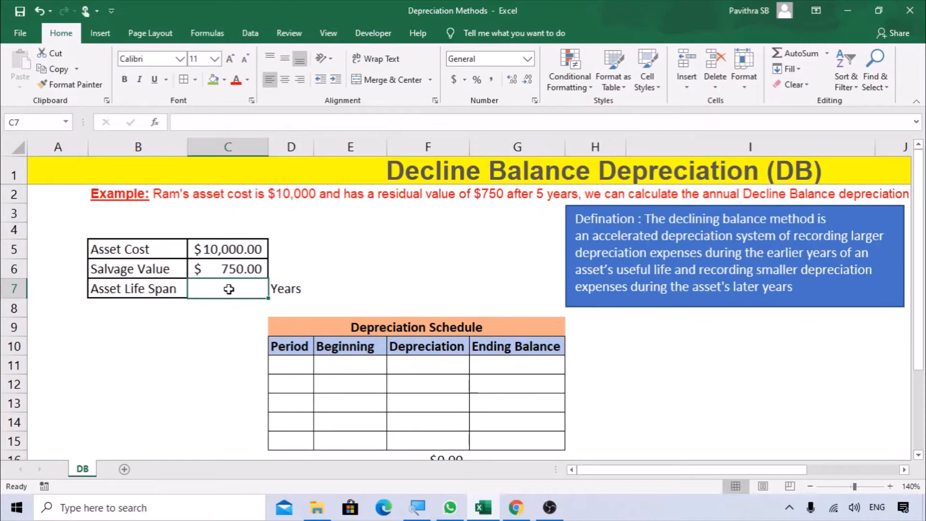
pyautogui.write('5')
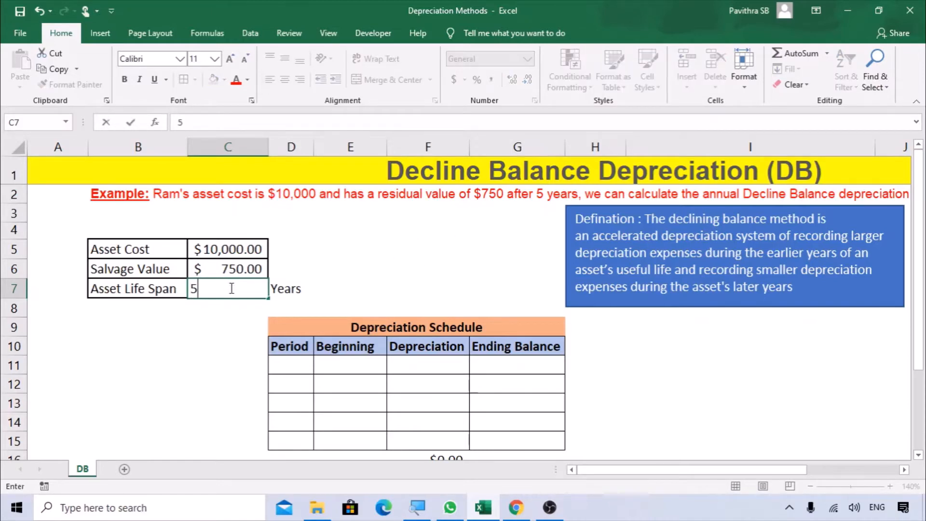
pyautogui.press('Return')
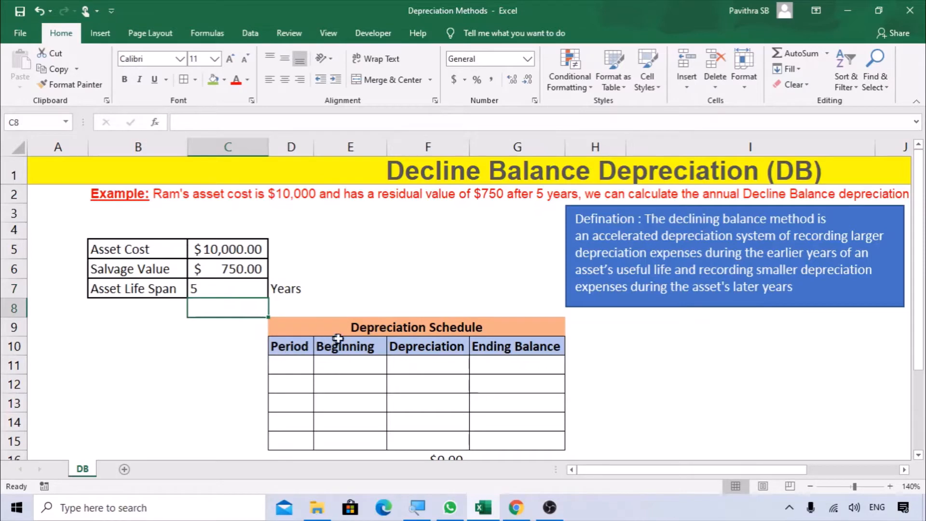
# Number the Period column of the depreciation schedule from 1 to 5, entering 1 and 2 and filling the series down.
pyautogui.click(375, 321)
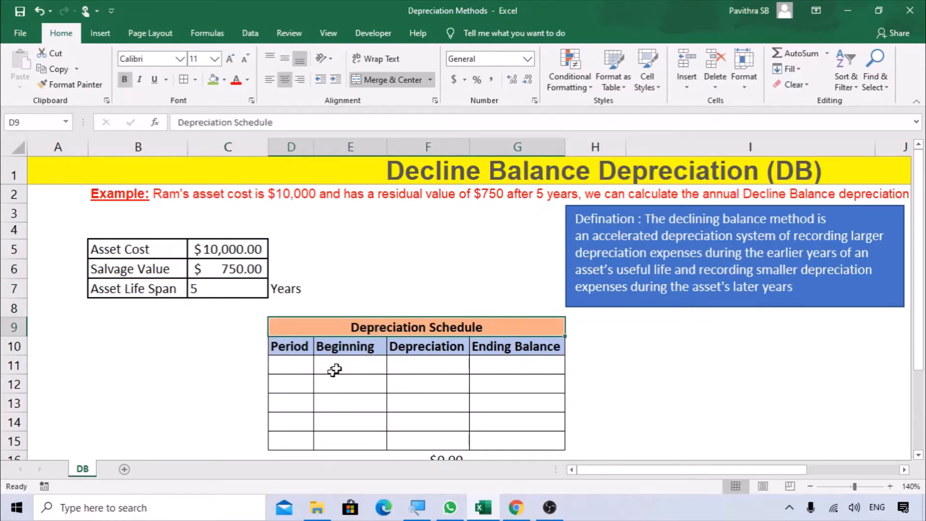
pyautogui.moveTo(288, 347); pyautogui.dragTo(292, 403)
pyautogui.click(305, 365)
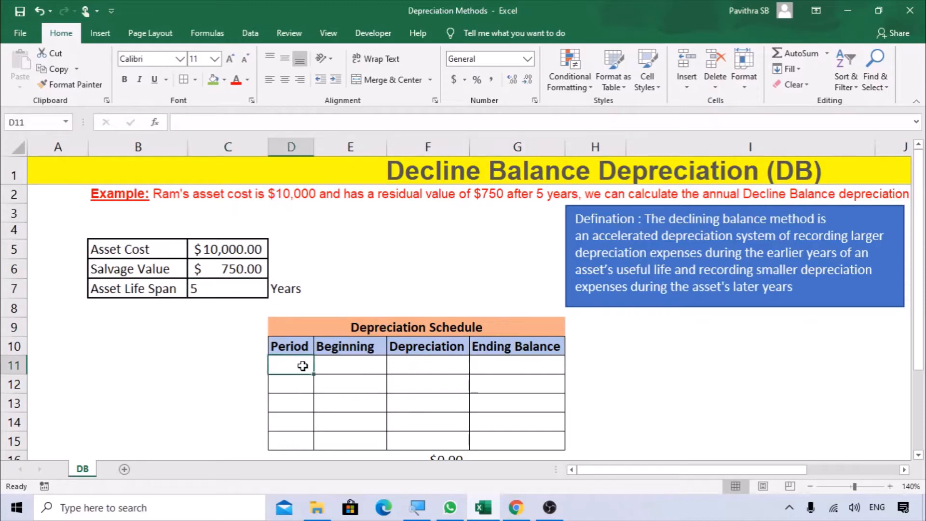
pyautogui.write('1')
pyautogui.press('Return')
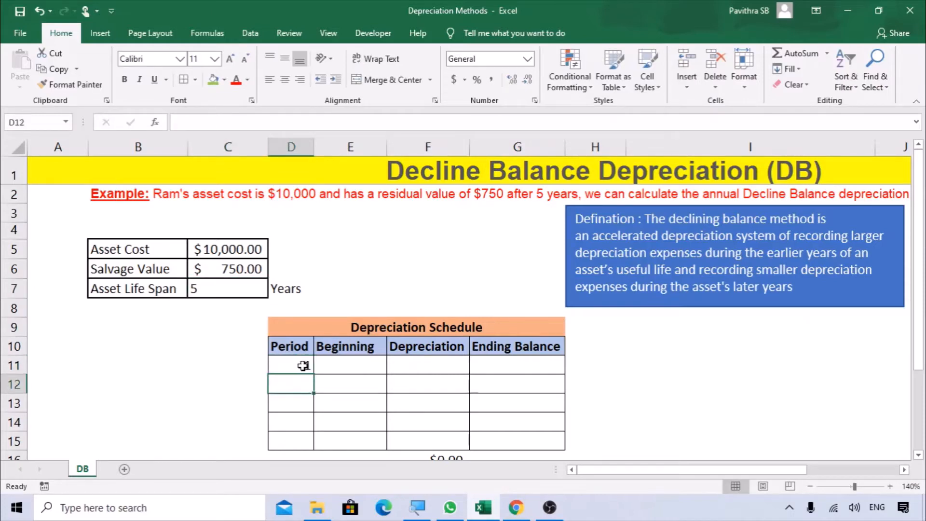
pyautogui.write('2')
pyautogui.press('Return')
pyautogui.moveTo(294, 362); pyautogui.dragTo(312, 447)
# Link the period 1 beginning balance in E11 to the asset cost in C5.
pyautogui.click(349, 367)
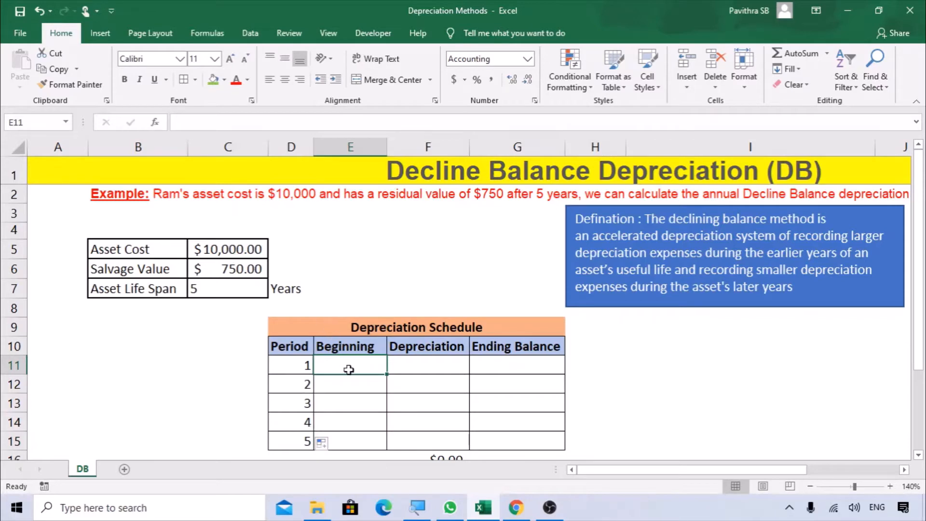
pyautogui.write('=')
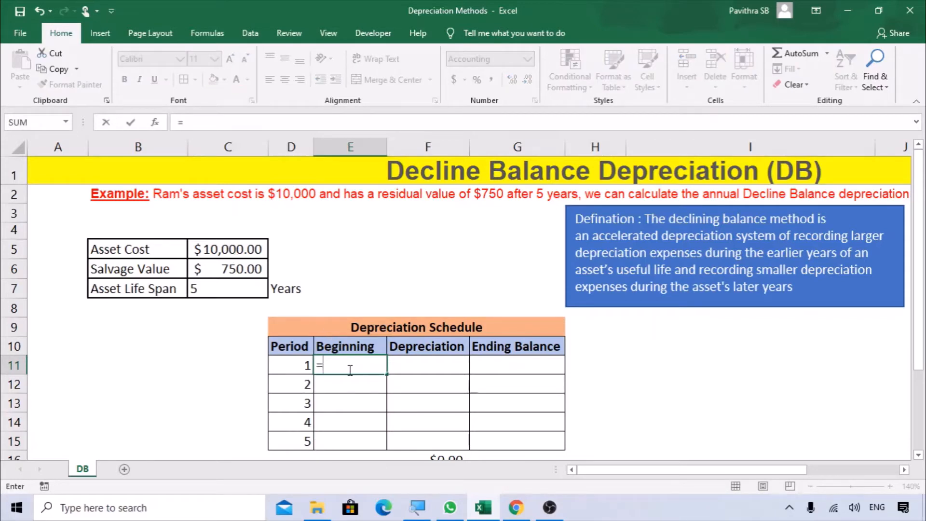
pyautogui.click(245, 251)
pyautogui.press('Return')
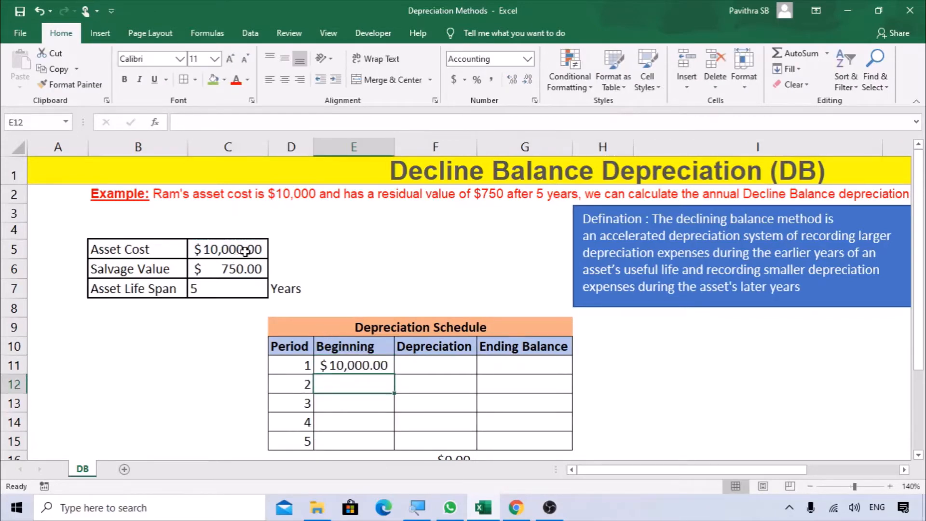
# Add the heading "DB Formula" in cell I10.
pyautogui.click(419, 367)
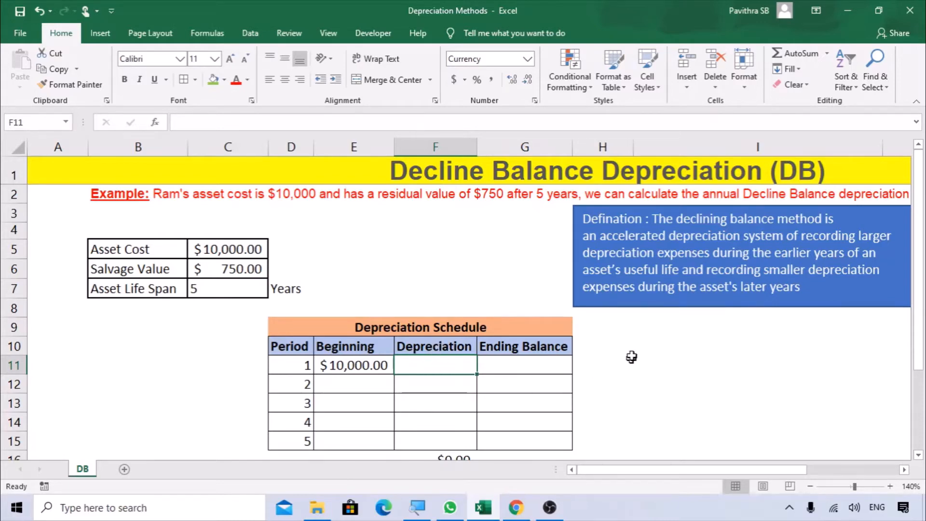
pyautogui.click(661, 338)
pyautogui.write('DB Formula')
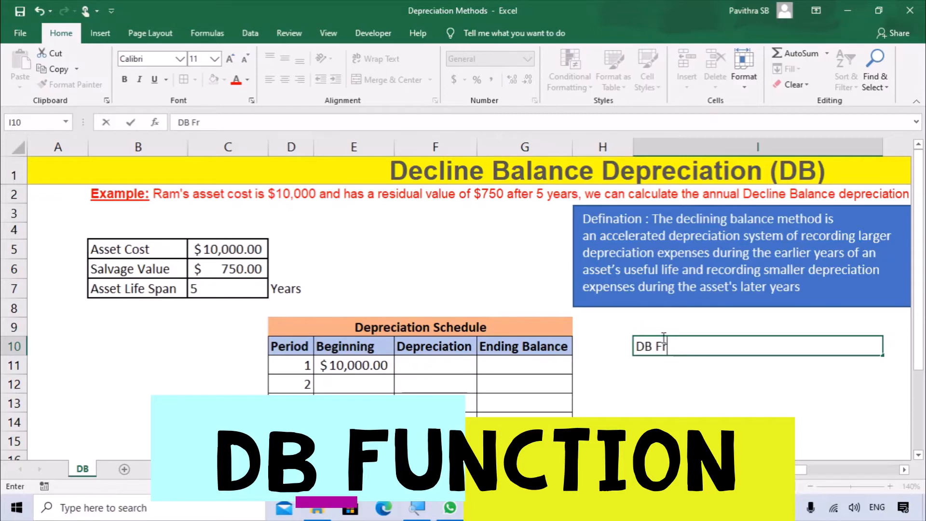
pyautogui.press('Return')
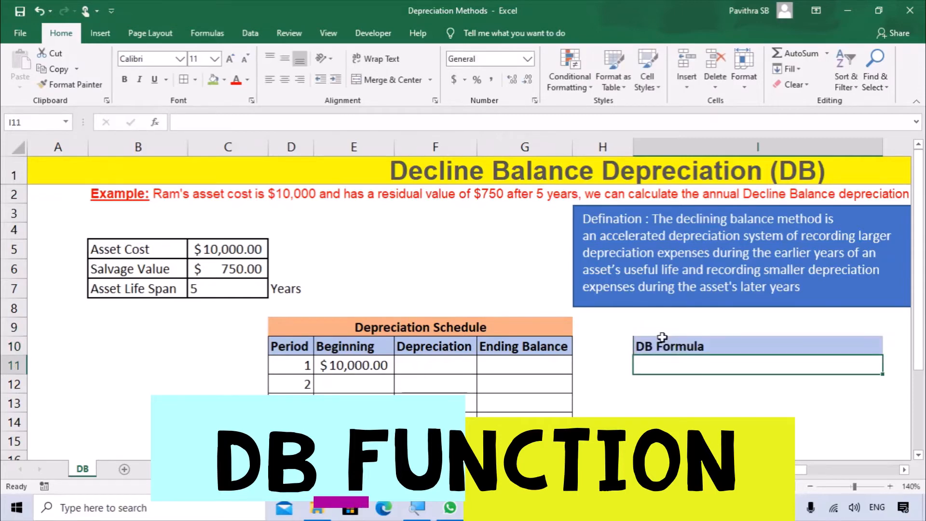
# Calculate the period 1 depreciation in F11 with the DB function, using $C$5 as cost, $C$6 as salvage, $C$7 as life and D11 as period.
pyautogui.click(459, 364)
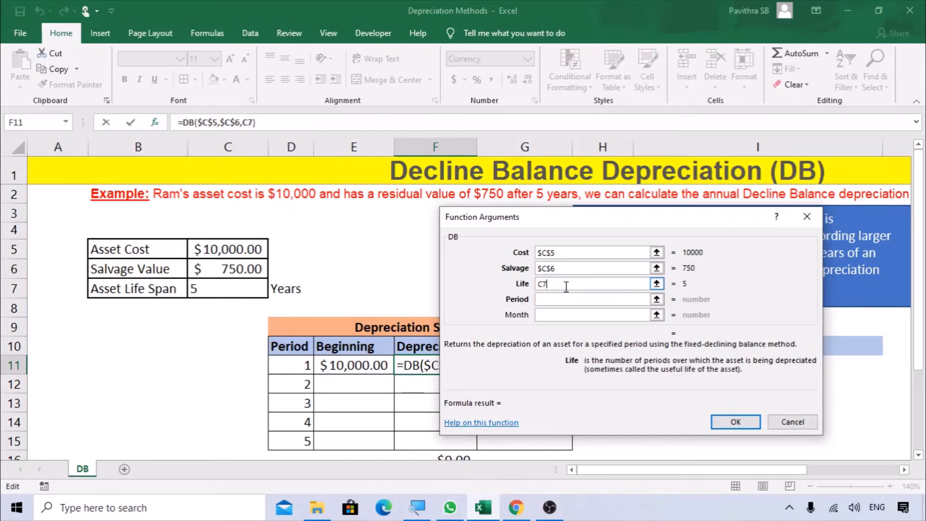
pyautogui.press('F4')
pyautogui.click(562, 297)
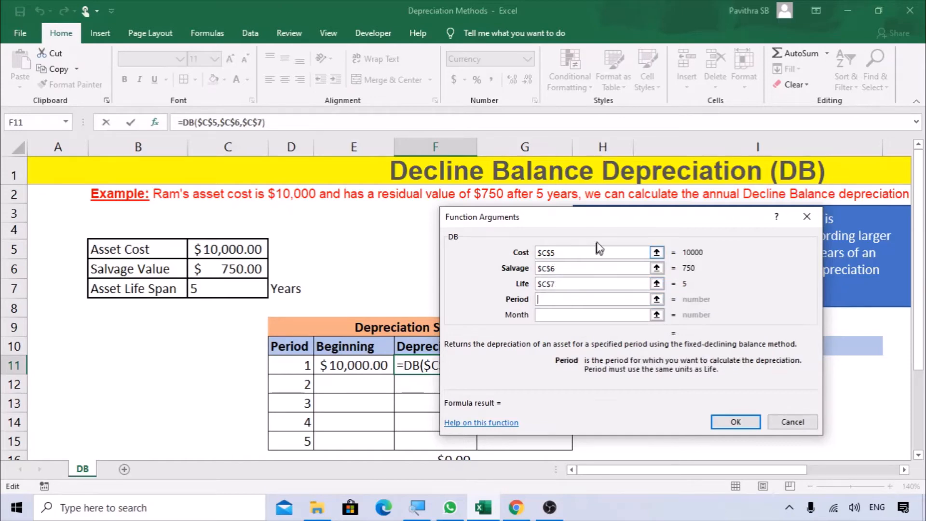
pyautogui.moveTo(593, 234); pyautogui.dragTo(632, 249)
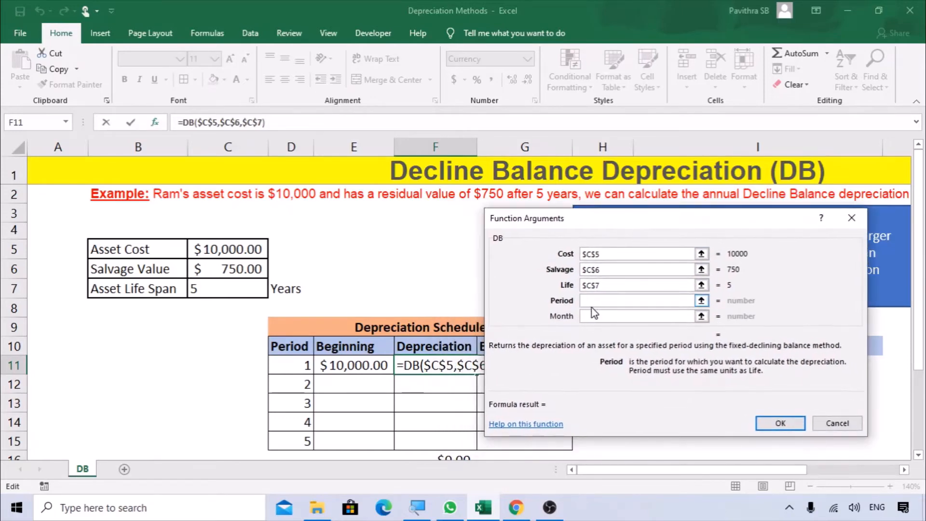
pyautogui.click(300, 364)
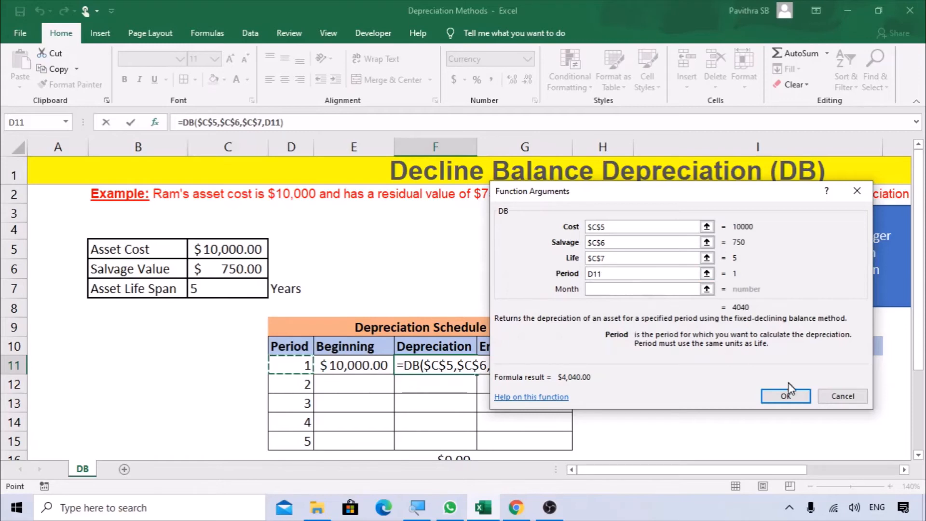
pyautogui.click(785, 397)
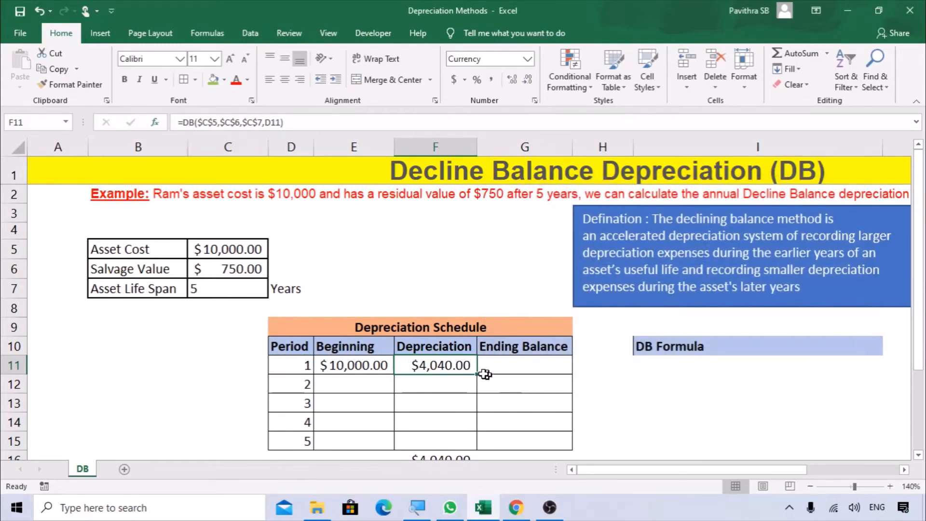
# Copy the period 1 depreciation formula down through period 5 and check the SUM formula beneath the column.
pyautogui.moveTo(478, 373); pyautogui.dragTo(479, 441)
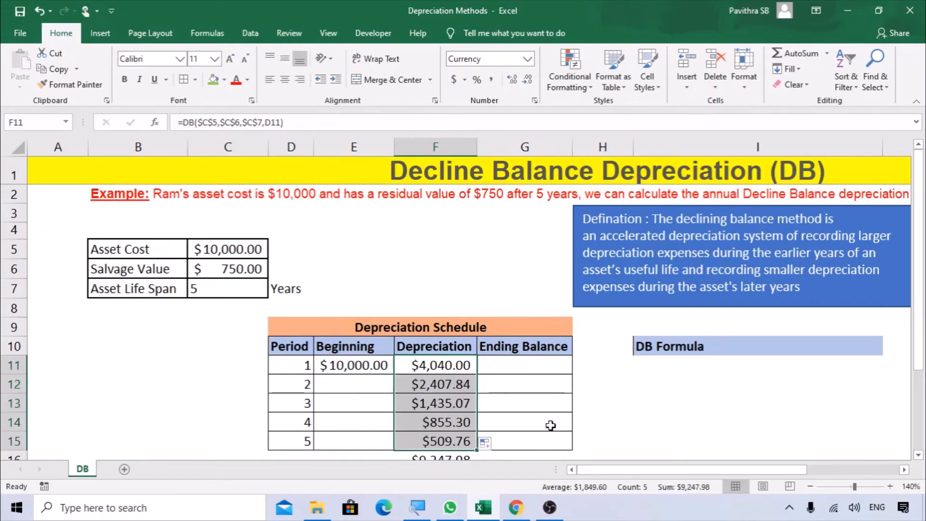
pyautogui.scroll(-1, 550, 425)
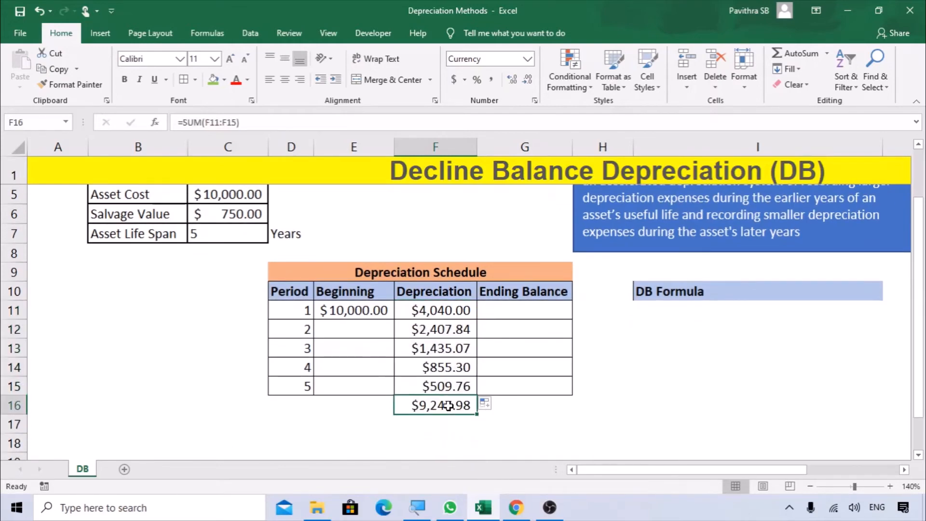
pyautogui.doubleClick(449, 405)
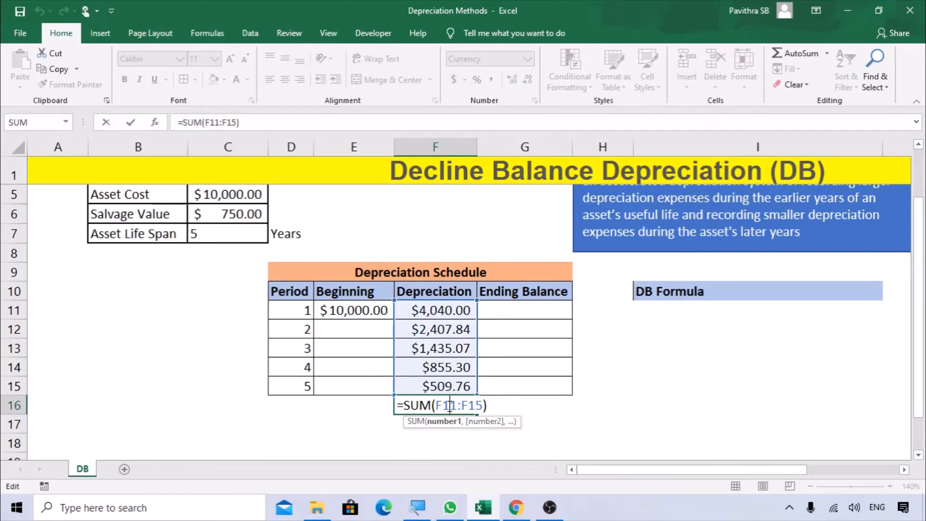
pyautogui.press('Return')
pyautogui.click(448, 405)
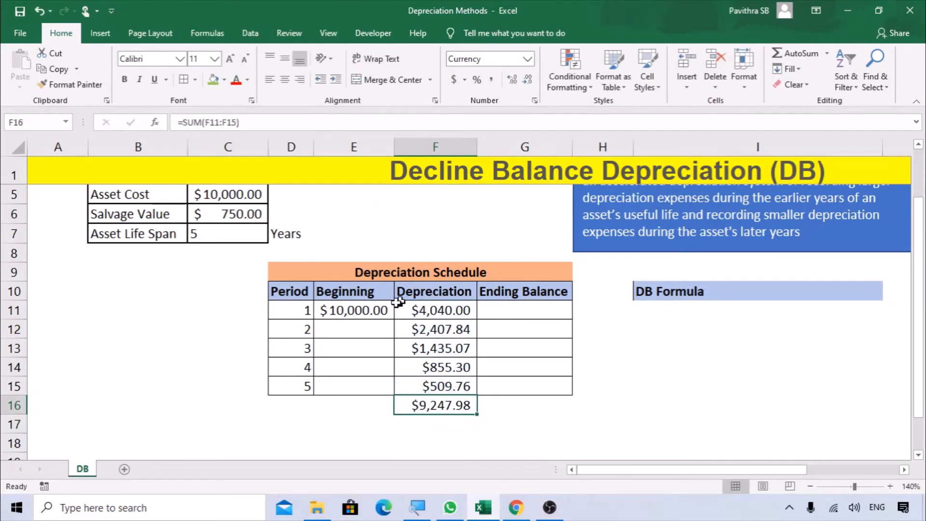
# Calculate the period 1 ending balance in G11 with the formula =E11-F11.
pyautogui.click(367, 308)
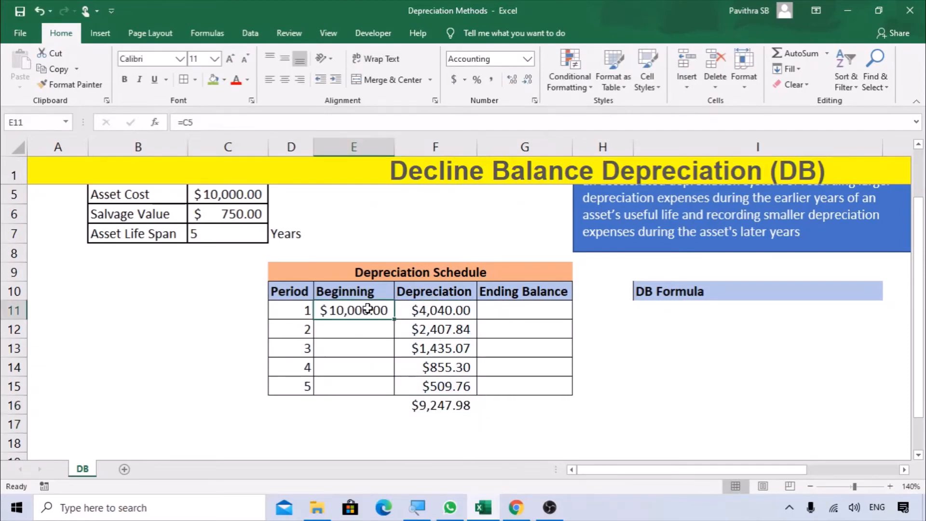
pyautogui.scroll(1, 475, 299)
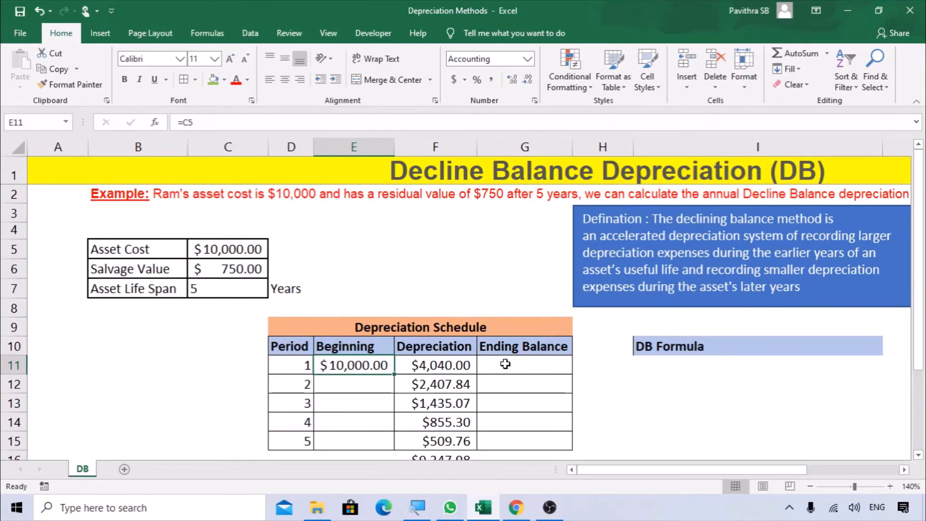
pyautogui.click(503, 365)
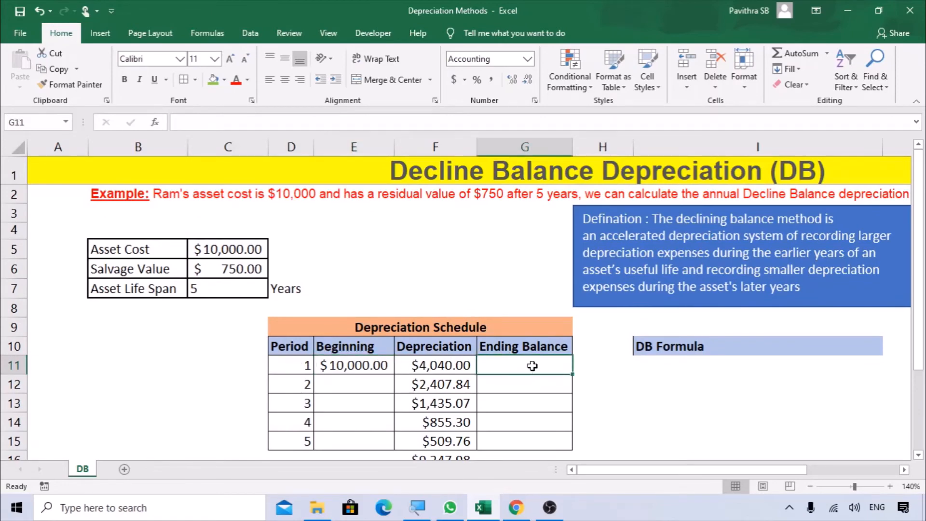
pyautogui.write('=E11-F11')
pyautogui.press('Return')
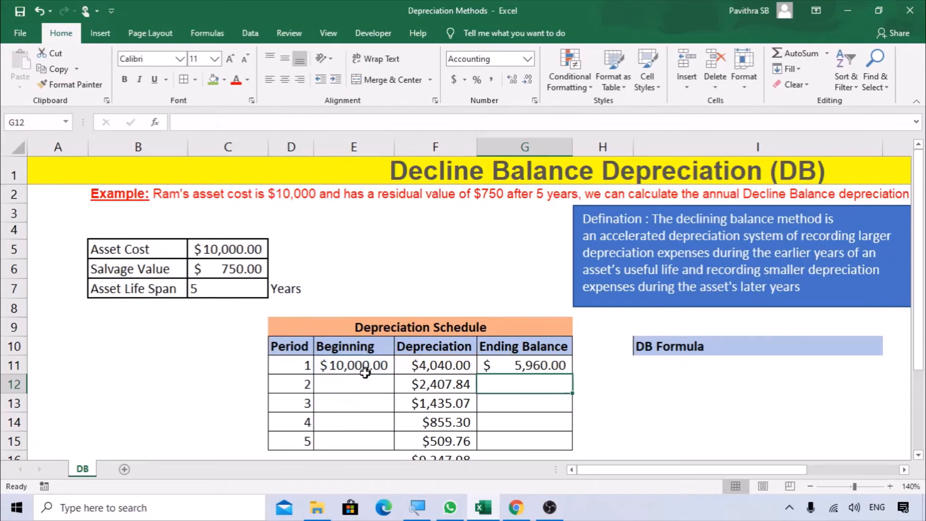
# Link the period 2 beginning balance in E12 to the period 1 ending balance in G11.
pyautogui.click(367, 364)
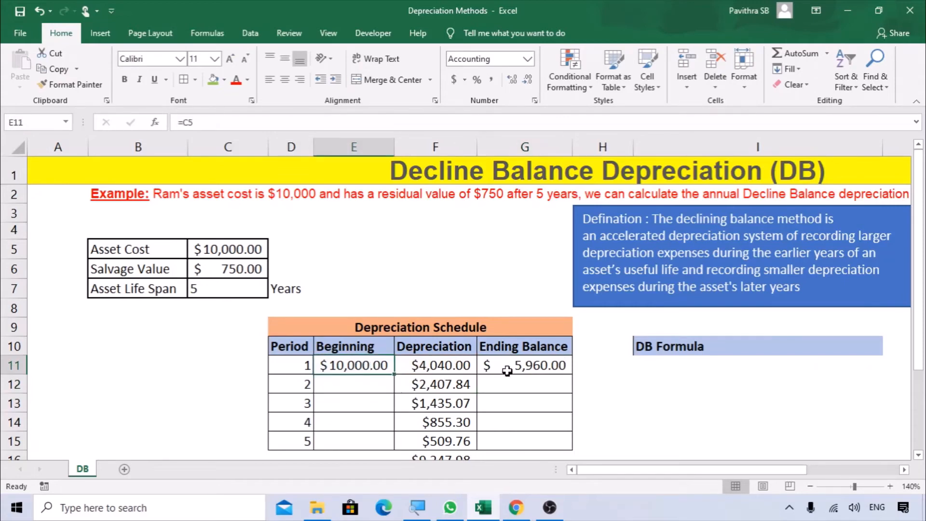
pyautogui.click(525, 365)
pyautogui.click(373, 385)
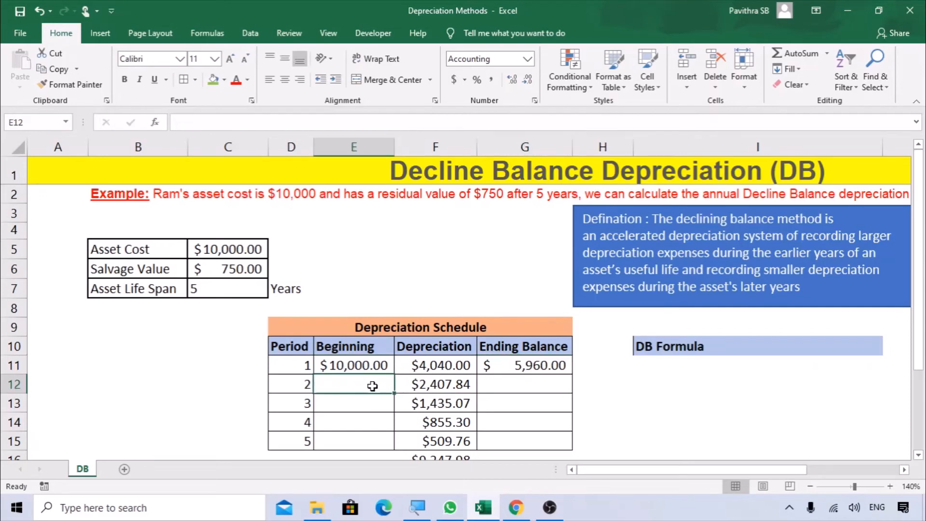
pyautogui.write('=')
pyautogui.click(525, 365)
pyautogui.press('Return')
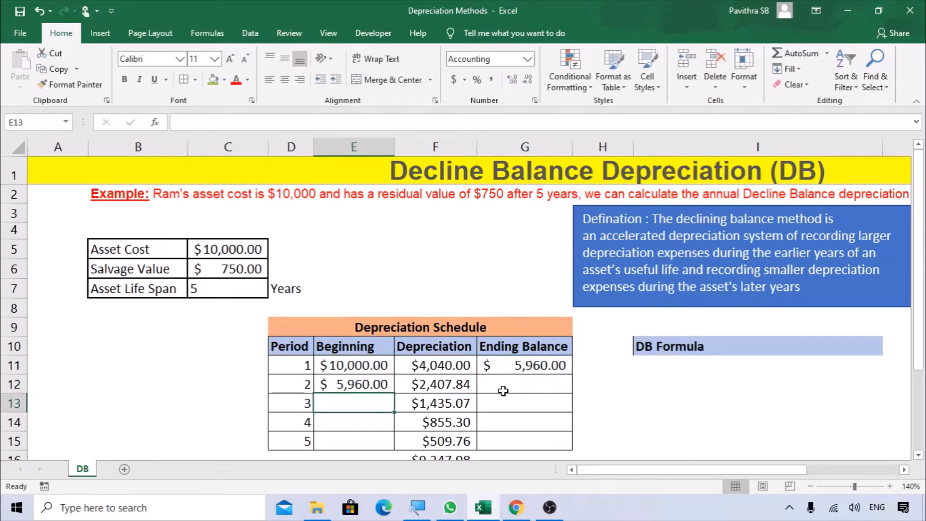
# Copy the ending balance formula from G11 down through period 5.
pyautogui.click(506, 385)
pyautogui.click(554, 365)
pyautogui.moveTo(572, 373); pyautogui.dragTo(563, 443)
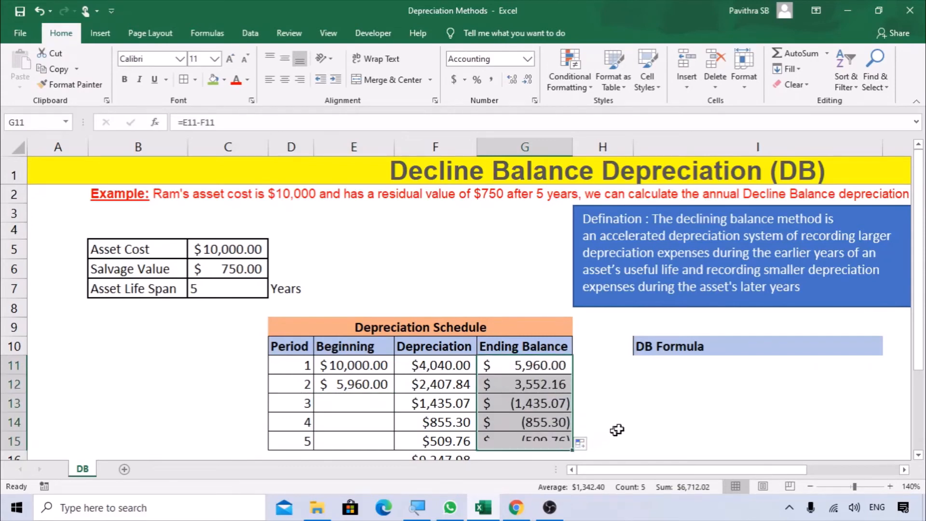
# Copy the beginning balance formula from E12 down through period 5 and check the copied formula in E13.
pyautogui.click(390, 388)
pyautogui.moveTo(394, 393); pyautogui.dragTo(389, 448)
pyautogui.doubleClick(347, 403)
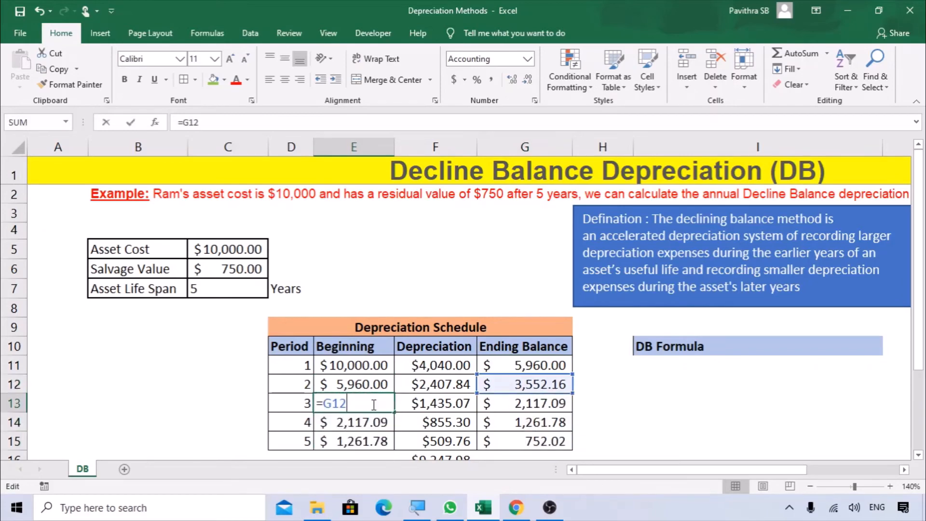
pyautogui.click(532, 408)
# Review the SUM formula for total depreciation in F16 and the period 5 ending balance in G15.
pyautogui.scroll(-1, 591, 430)
pyautogui.doubleClick(439, 408)
pyautogui.press('Return')
pyautogui.click(542, 392)
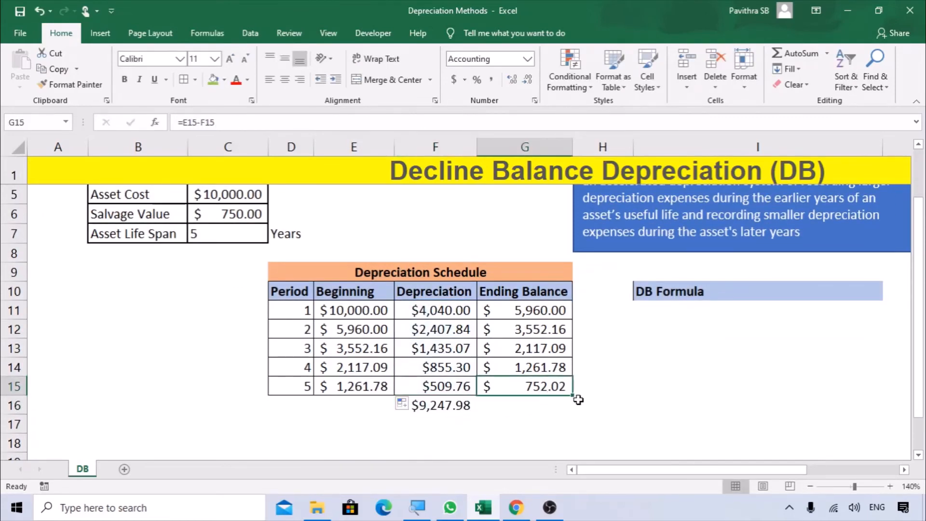
pyautogui.click(450, 409)
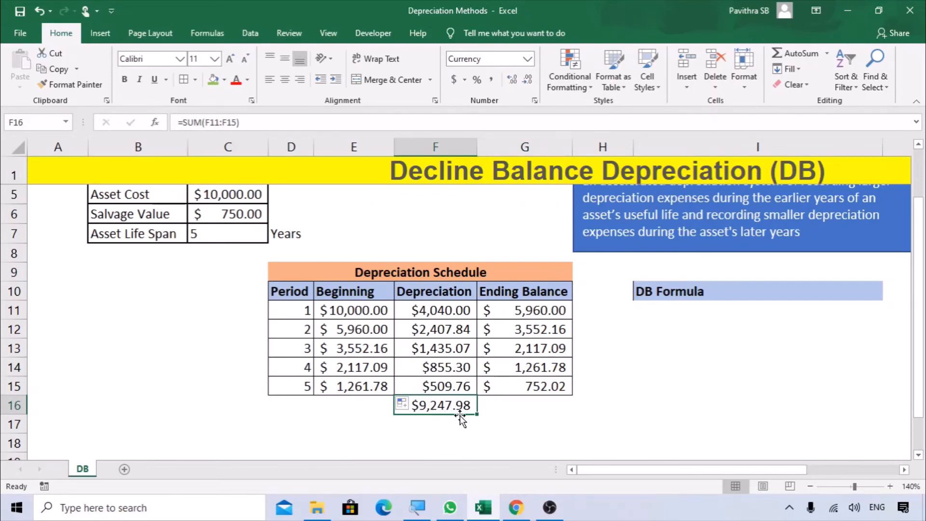
# Highlight the period 5 ending balance in G15 with a green fill and compare it with the salvage value in C6.
pyautogui.click(534, 385)
pyautogui.click(213, 80)
pyautogui.click(228, 212)
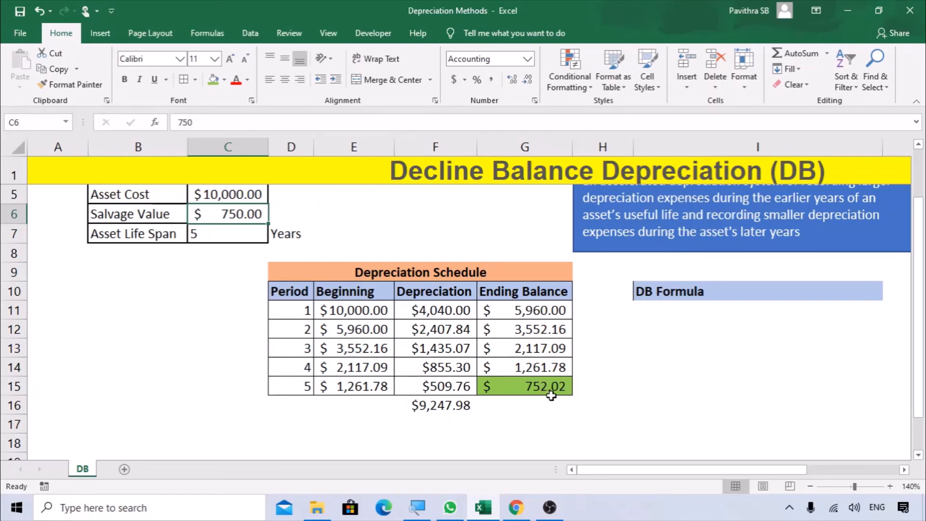
# Open the function arguments of the period 1 DB formula in F11 and move the dialog clear of the asset inputs.
pyautogui.scroll(1, 444, 374)
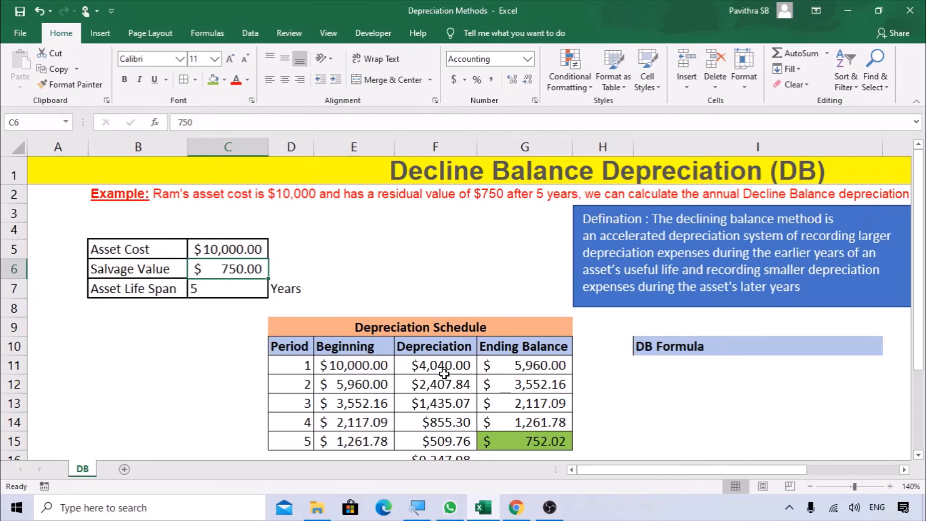
pyautogui.click(441, 367)
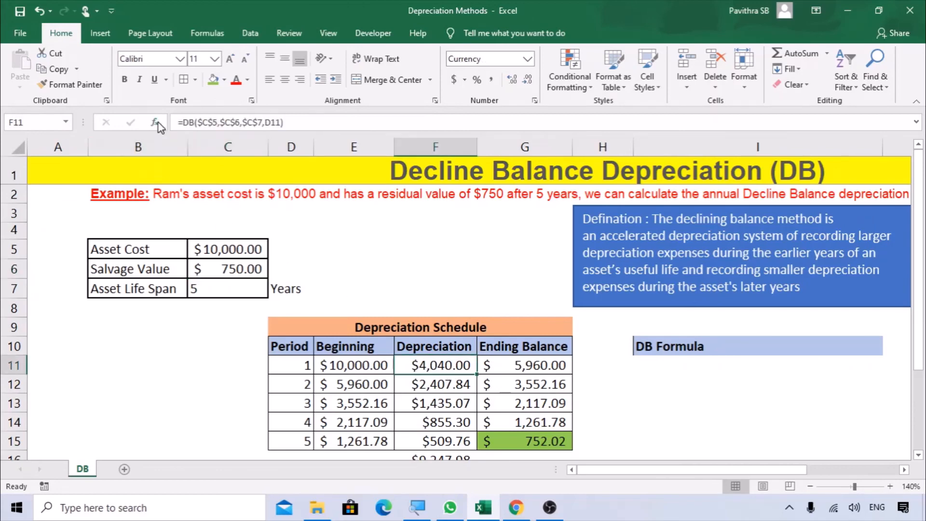
pyautogui.click(158, 123)
pyautogui.moveTo(602, 189); pyautogui.dragTo(447, 240)
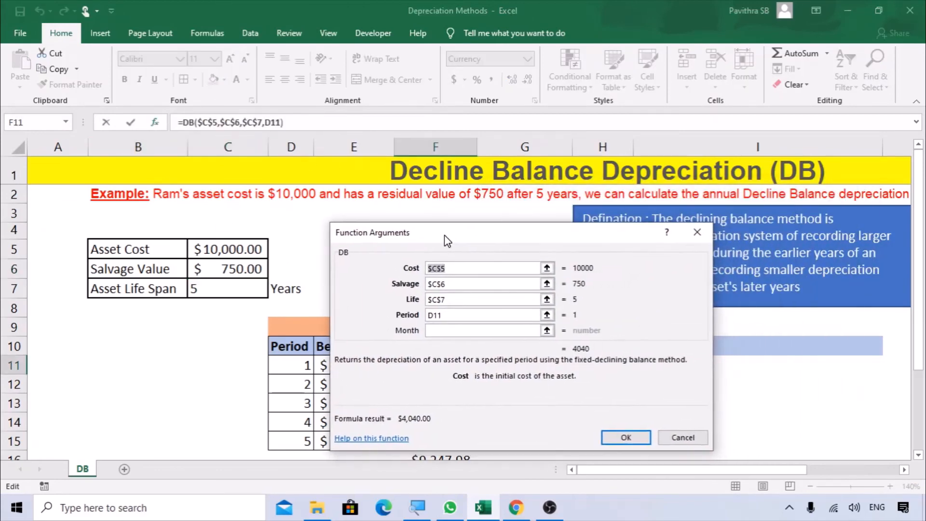